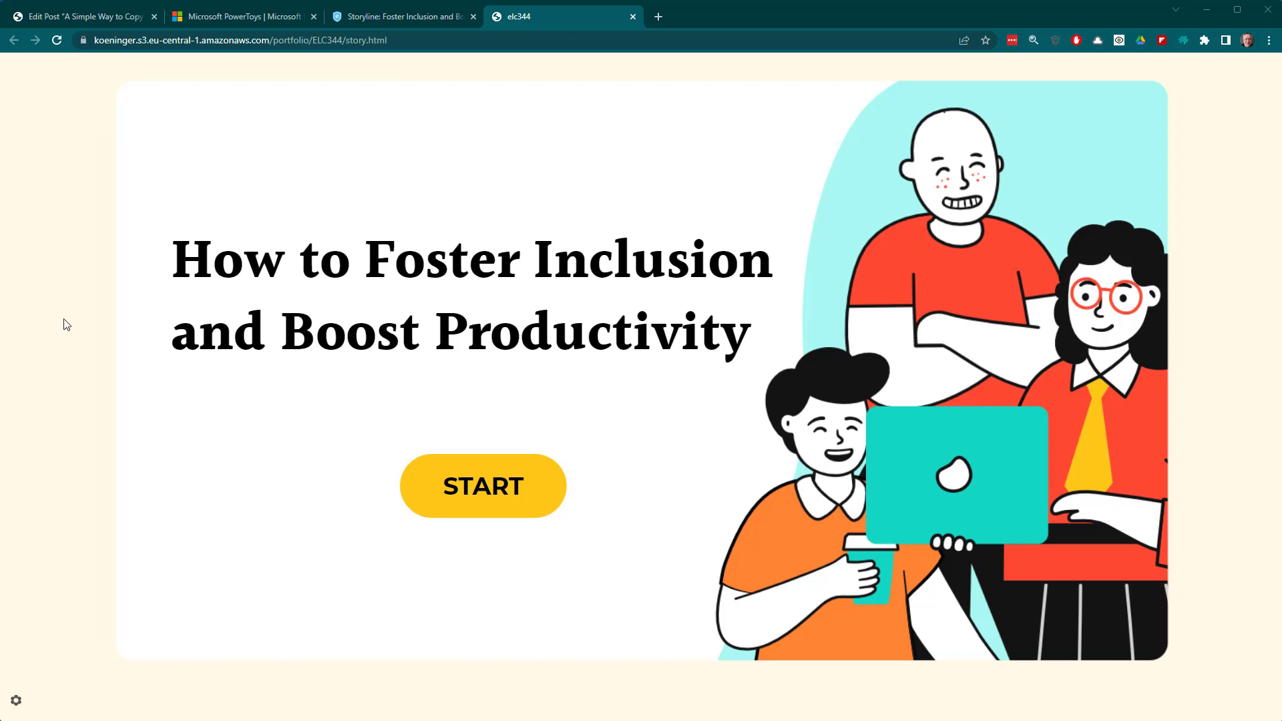
# Look over the course's E-Learning Heroes example page, then return to the running course.
pyautogui.click(392, 19)
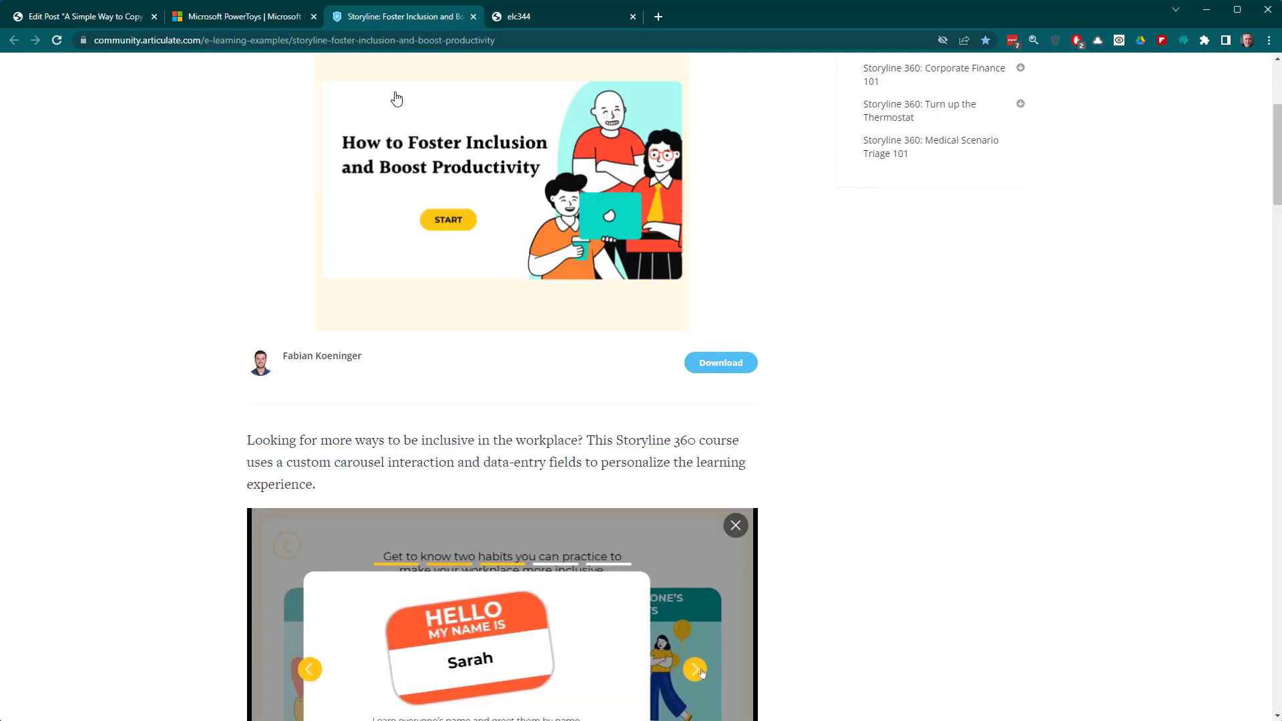
pyautogui.scroll(2, 393, 323)
pyautogui.scroll(1, 393, 323)
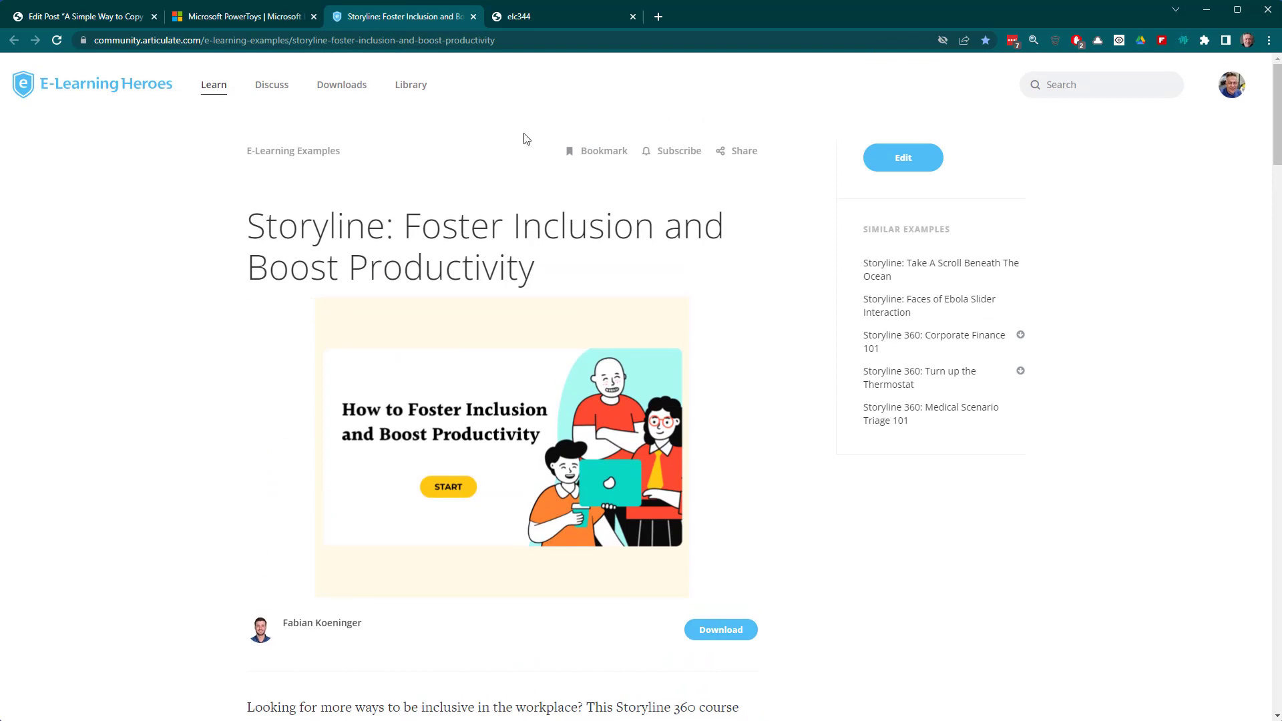
pyautogui.click(544, 19)
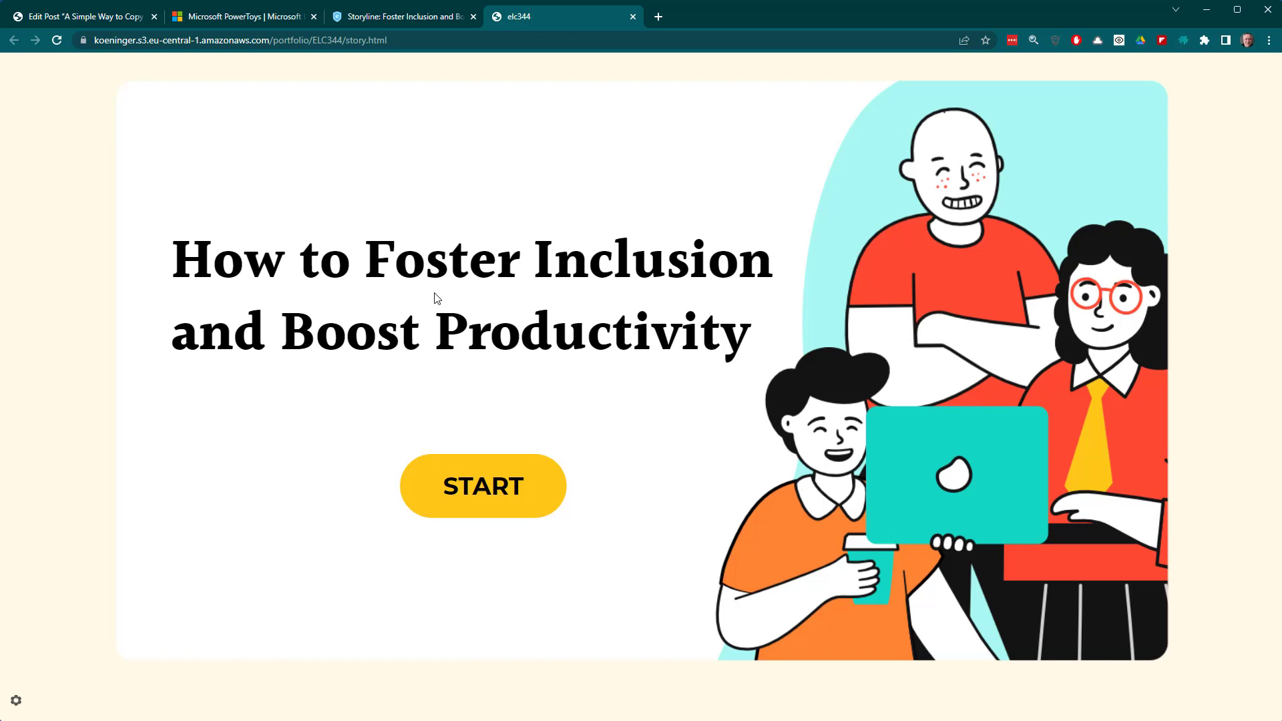
# Show the Text Extractor overview in PowerToys and drag the welcome window out of view.
pyautogui.click(248, 15)
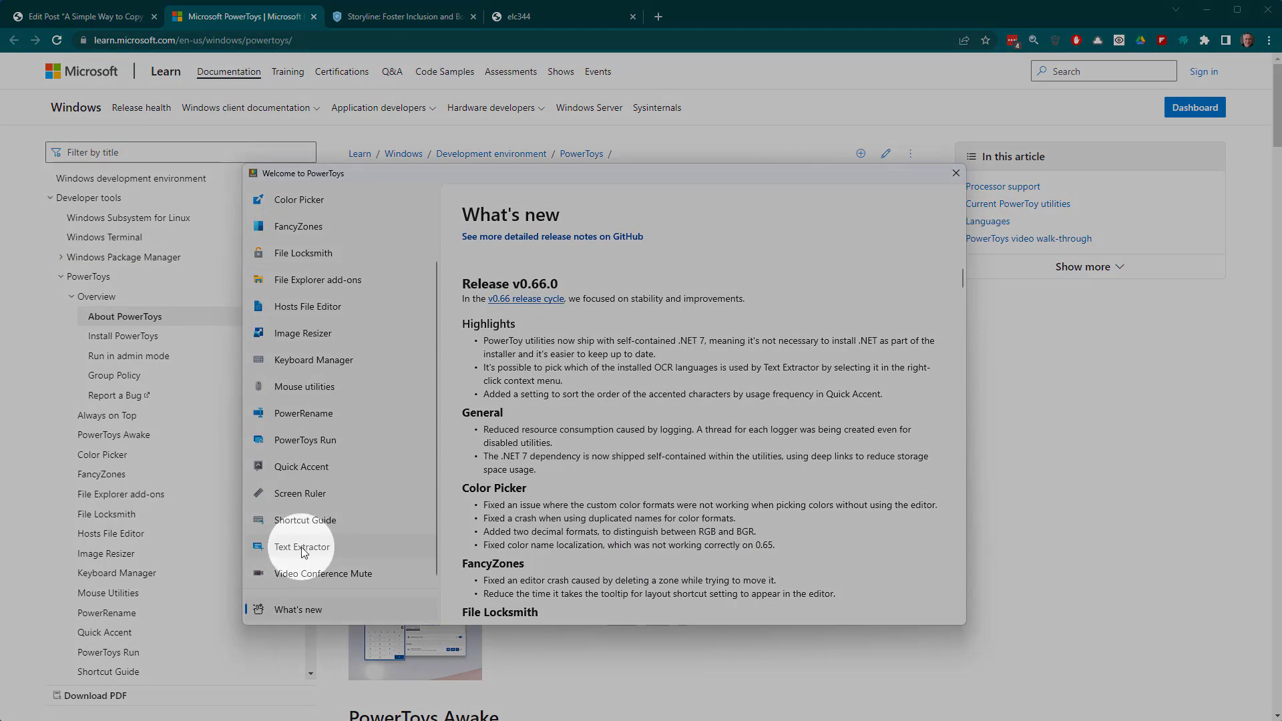
pyautogui.click(304, 553)
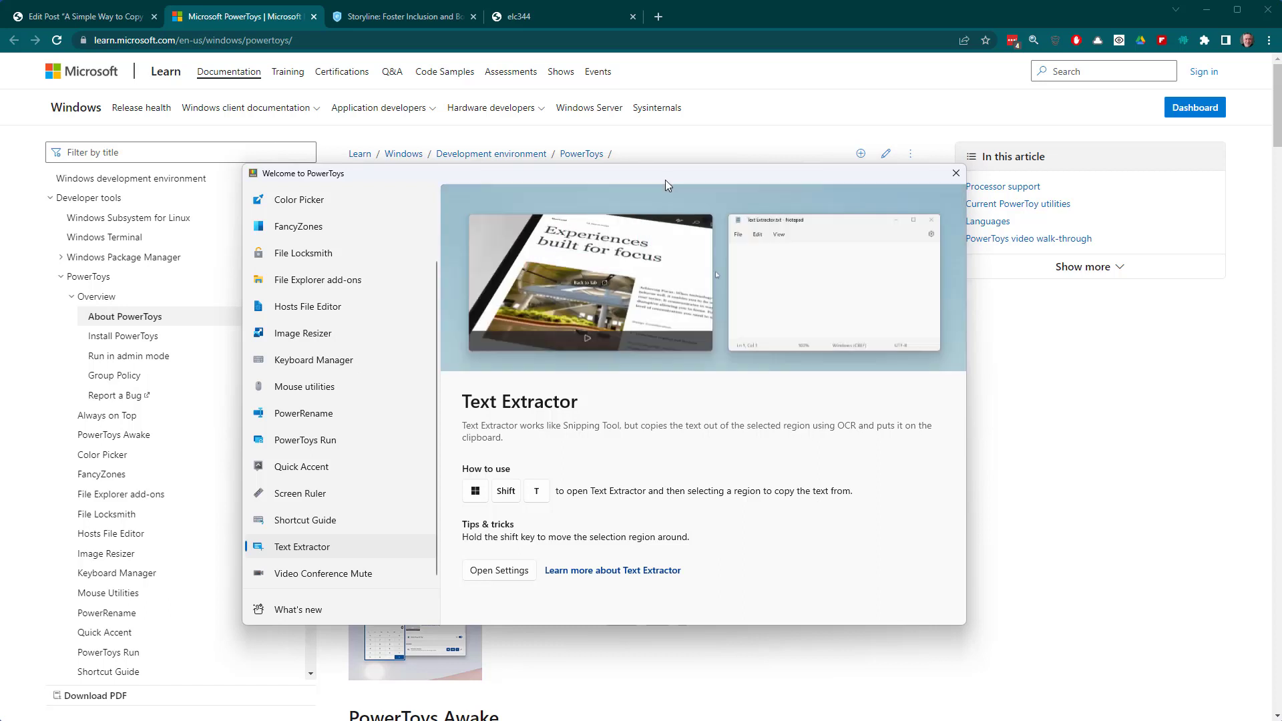
pyautogui.moveTo(665, 179); pyautogui.dragTo(0, 294)
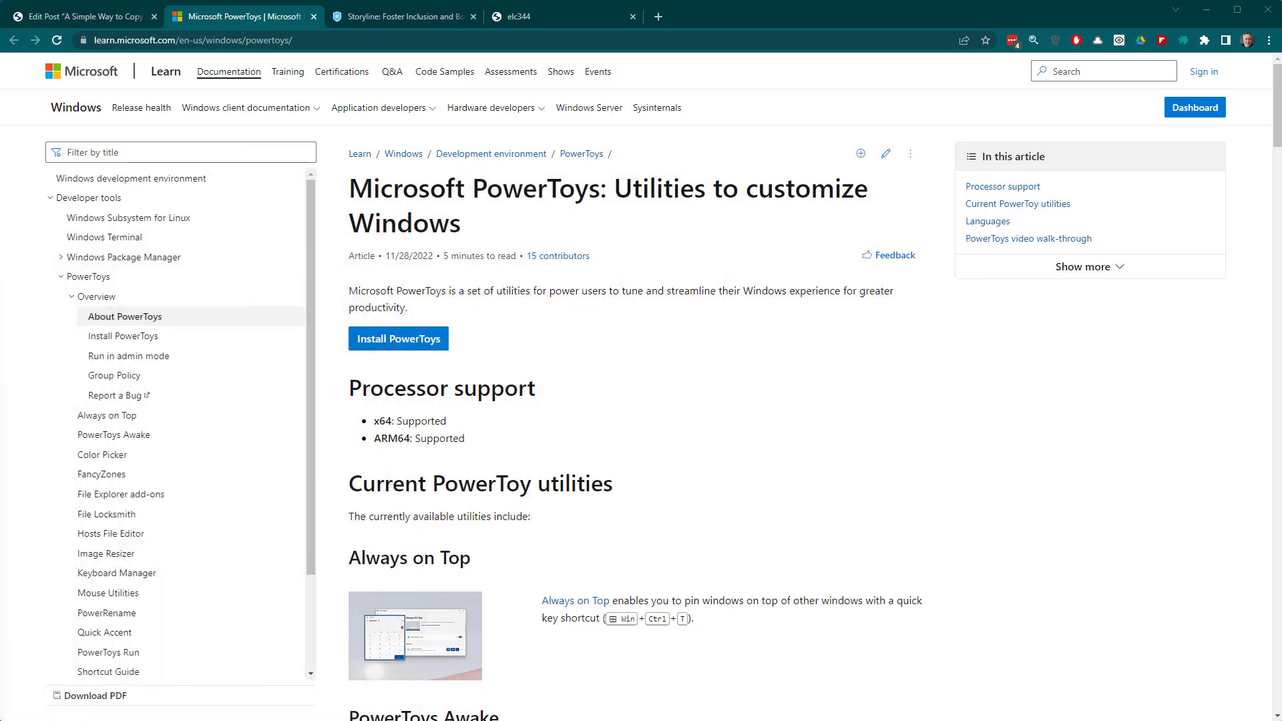
# Start a Notepad notes document headed 'Cover screen' and move it off to the right.
pyautogui.hotkey('alt', 'Tab')
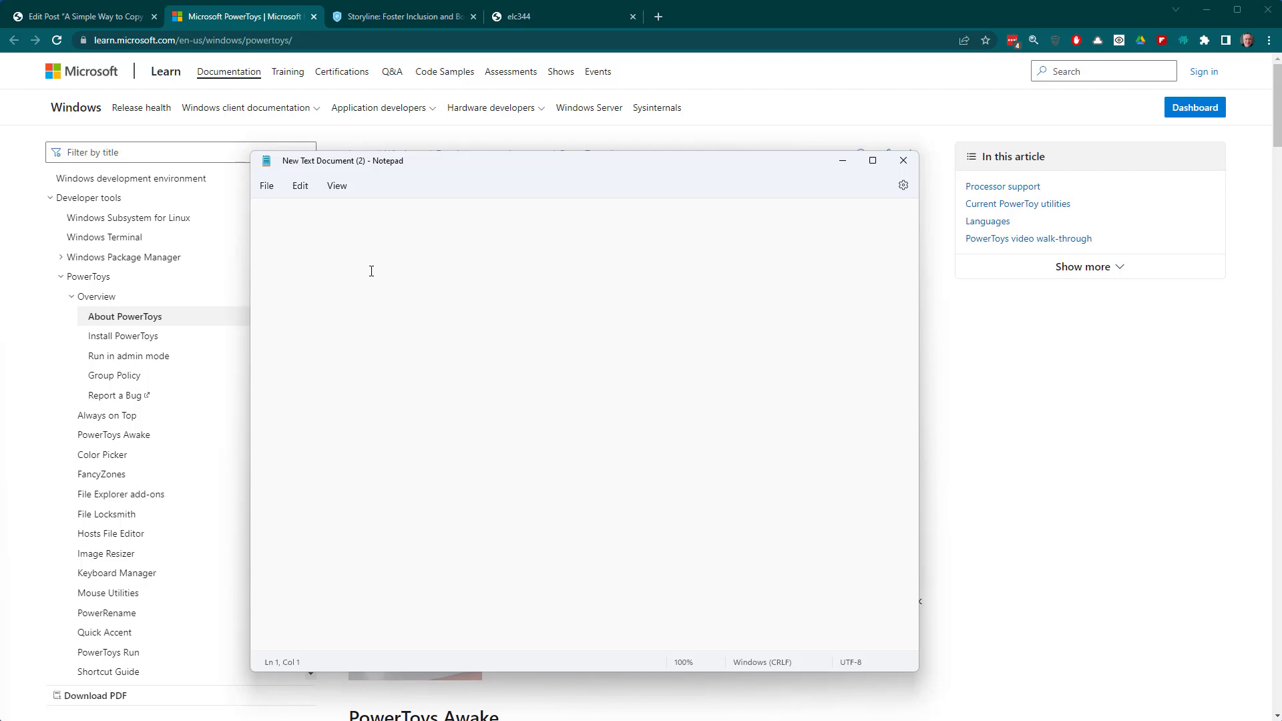
pyautogui.write('Slide 1')
pyautogui.press('BackSpace')
pyautogui.press('BackSpace')
pyautogui.press('BackSpace')
pyautogui.press('BackSpace')
pyautogui.press('BackSpace')
pyautogui.press('BackSpace')
pyautogui.write('Cover screen')
pyautogui.press('Return')
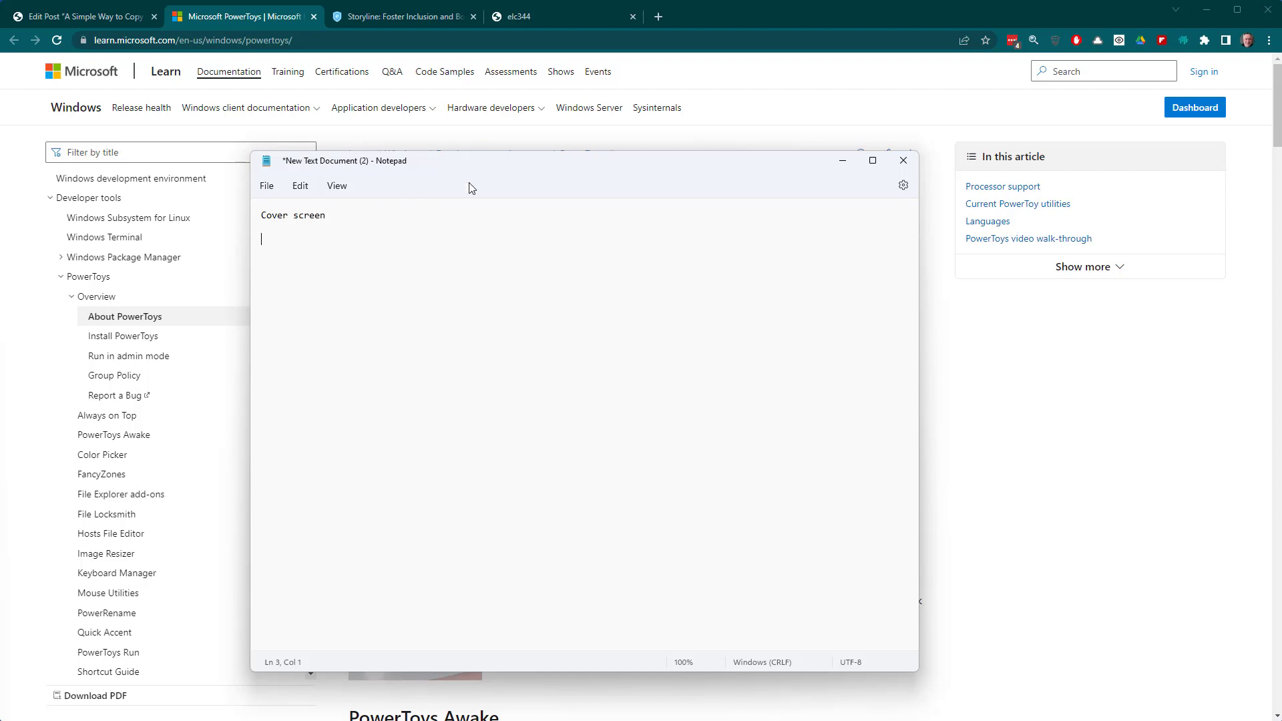
pyautogui.moveTo(452, 169); pyautogui.dragTo(1281, 254)
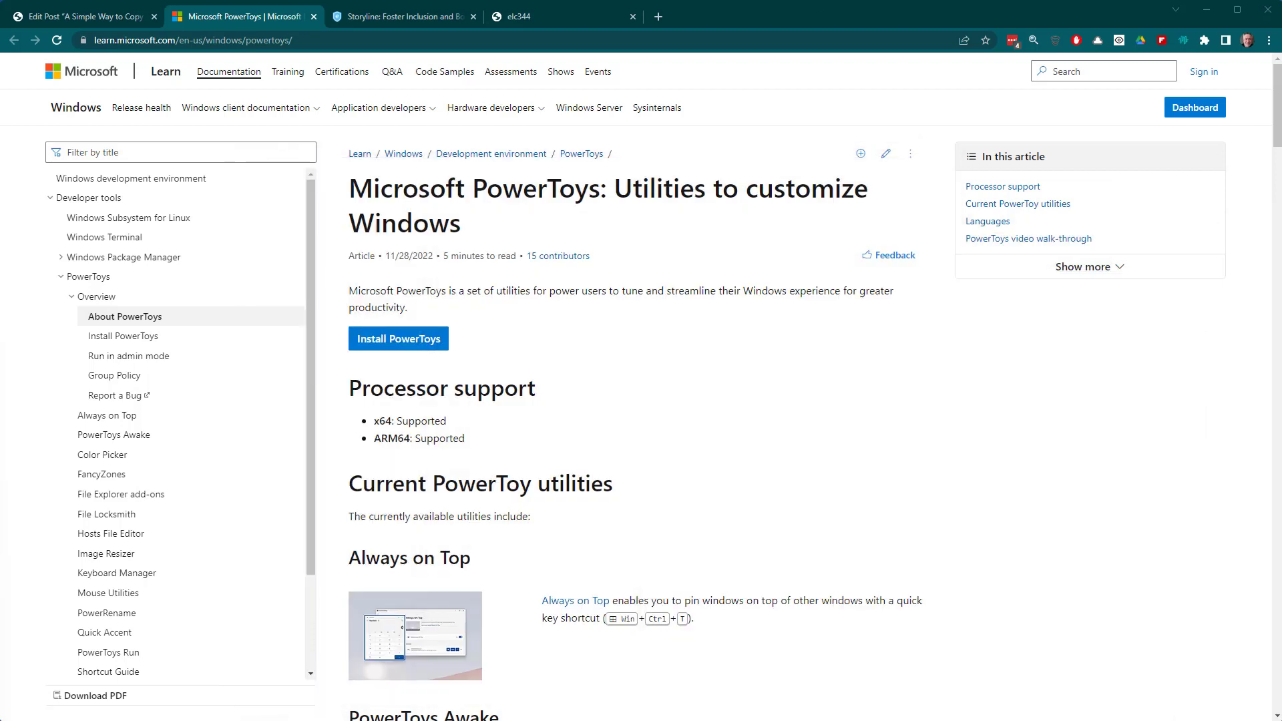
# Capture the course title from the start slide with Text Extractor.
pyautogui.click(535, 18)
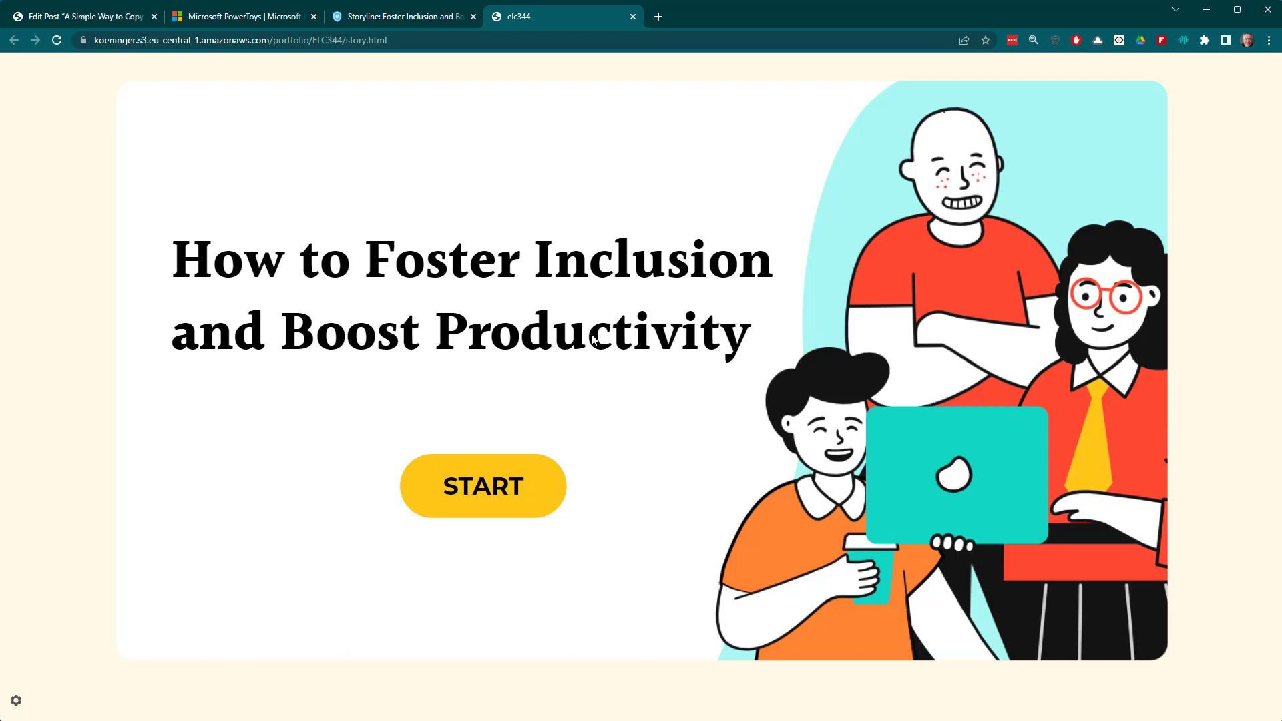
pyautogui.press('super+shift+s')
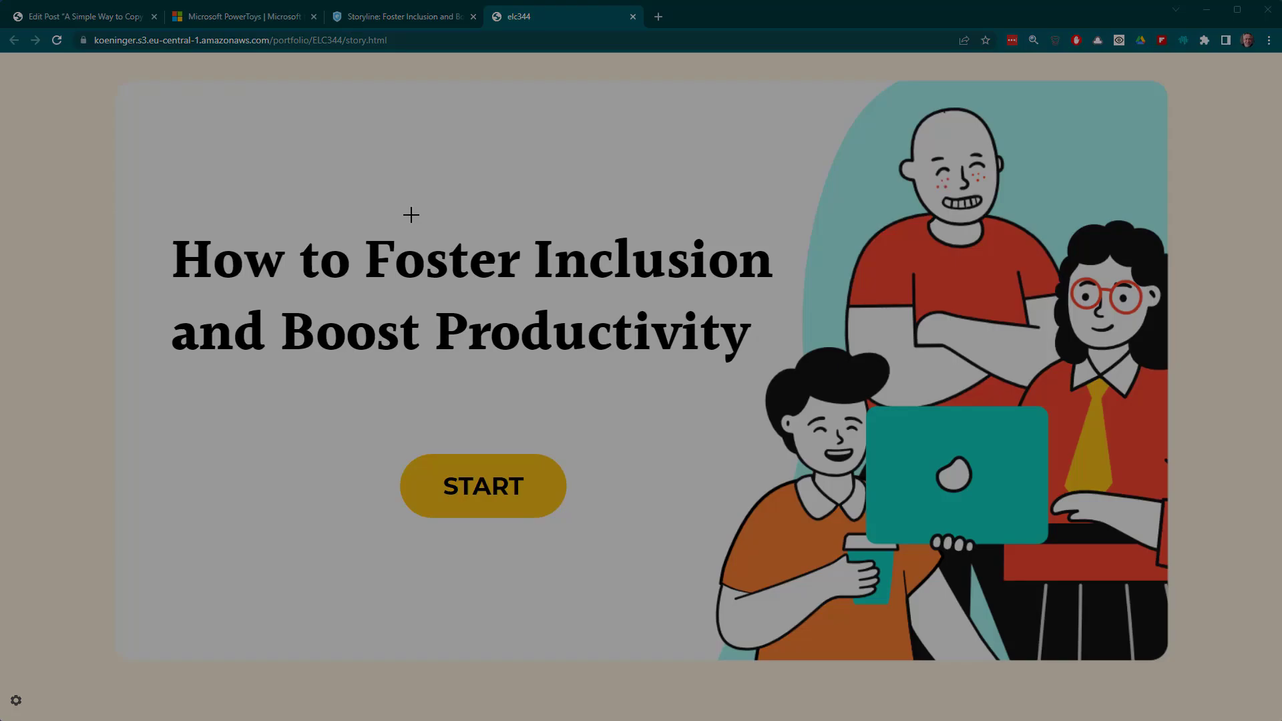
pyautogui.moveTo(146, 199); pyautogui.dragTo(785, 394)
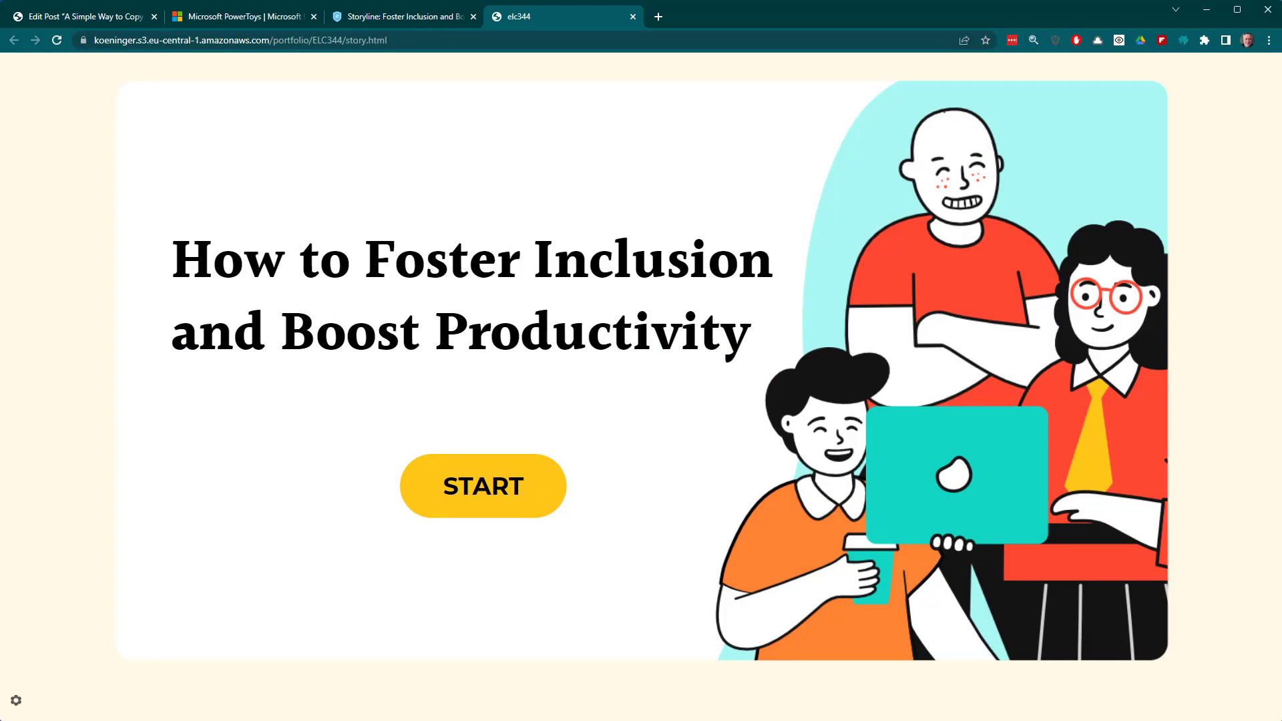
# Paste the title into Notepad as one line and add a 'Screen 1' heading below.
pyautogui.hotkey('alt', 'Tab')
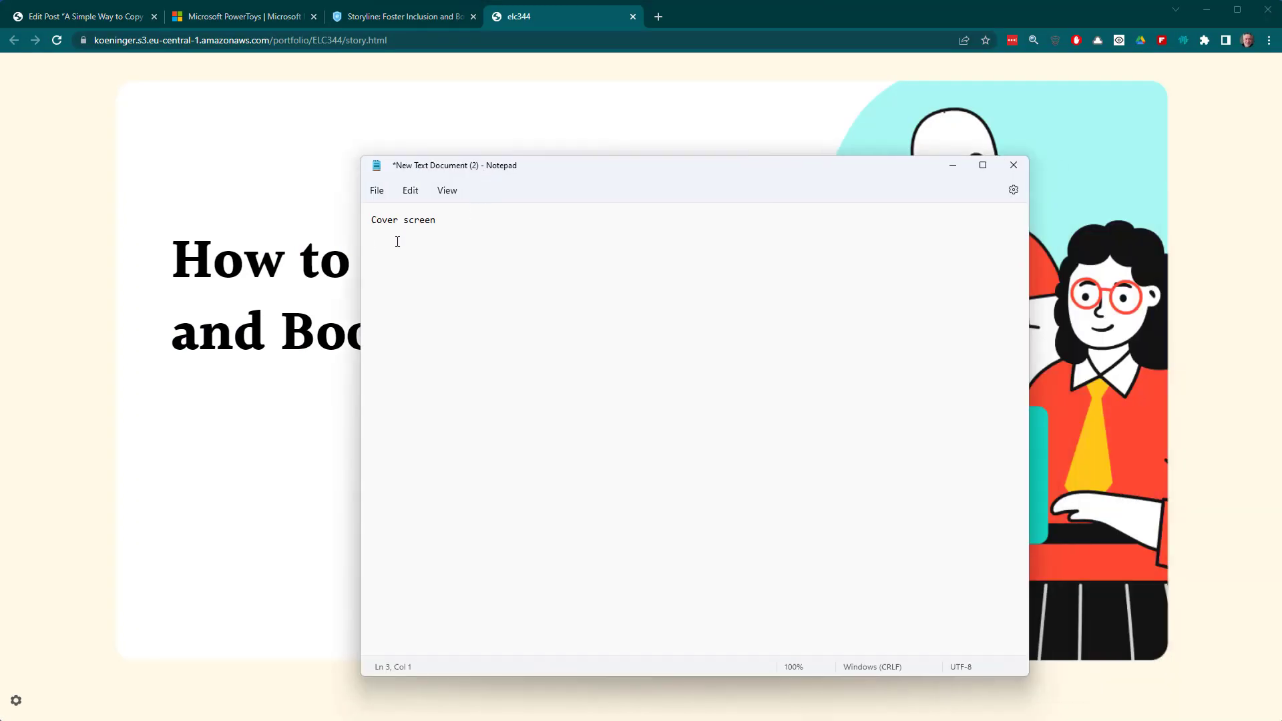
pyautogui.write('How to Foster Inclusion and Boost Productivity')
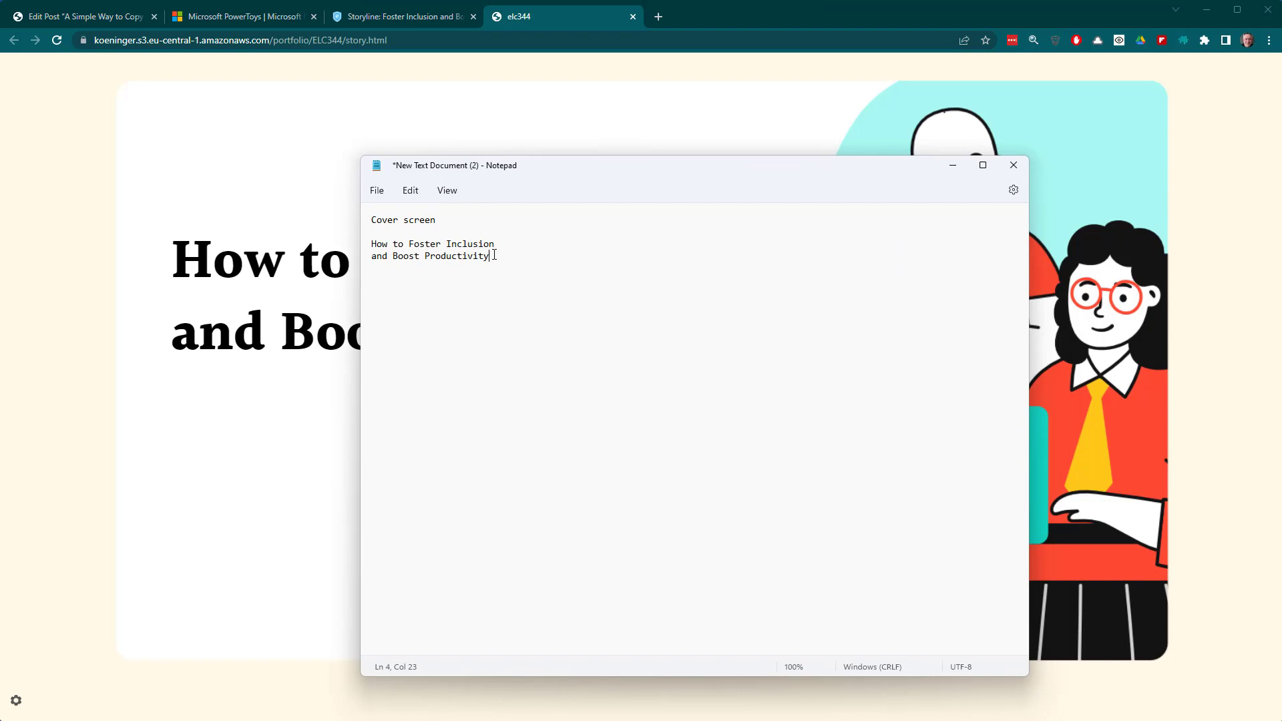
pyautogui.press('Delete')
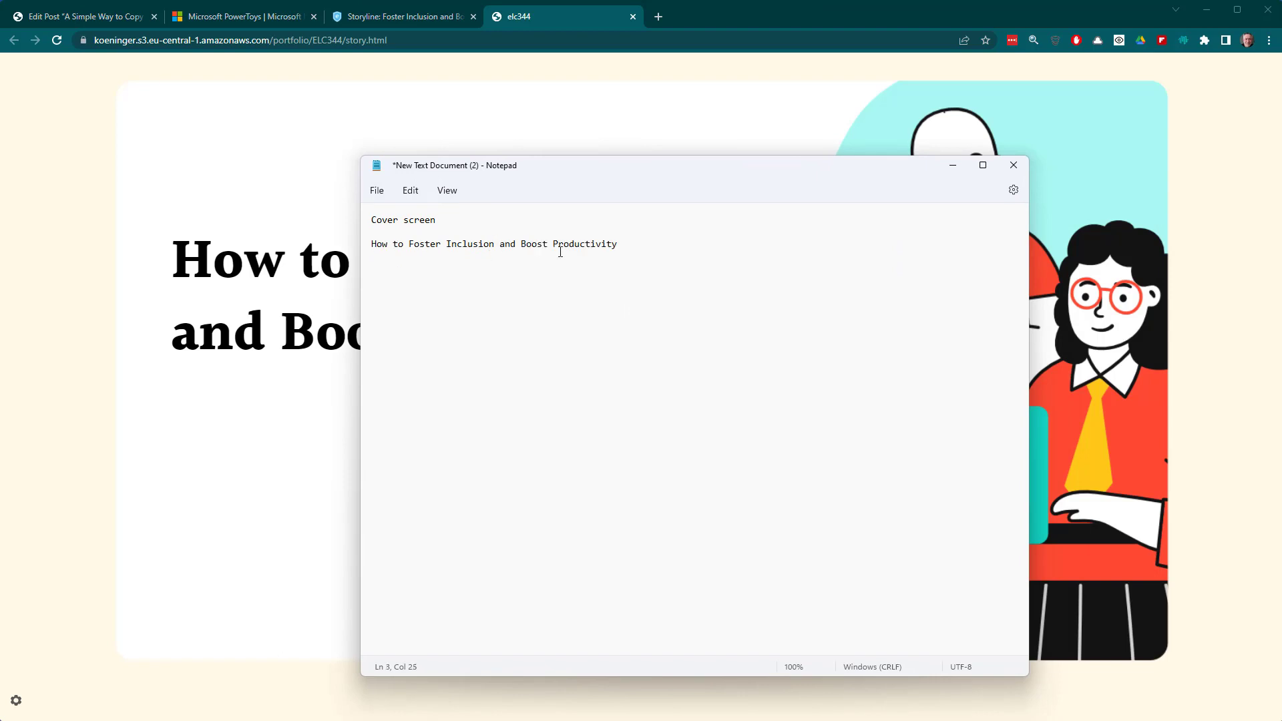
pyautogui.press('End')
pyautogui.press('Return')
pyautogui.press('Return')
pyautogui.write('Screen 1')
# Start the course, enter a learner name, continue, and capture the diversity slide's paragraph text.
pyautogui.moveTo(653, 163); pyautogui.dragTo(1281, 163)
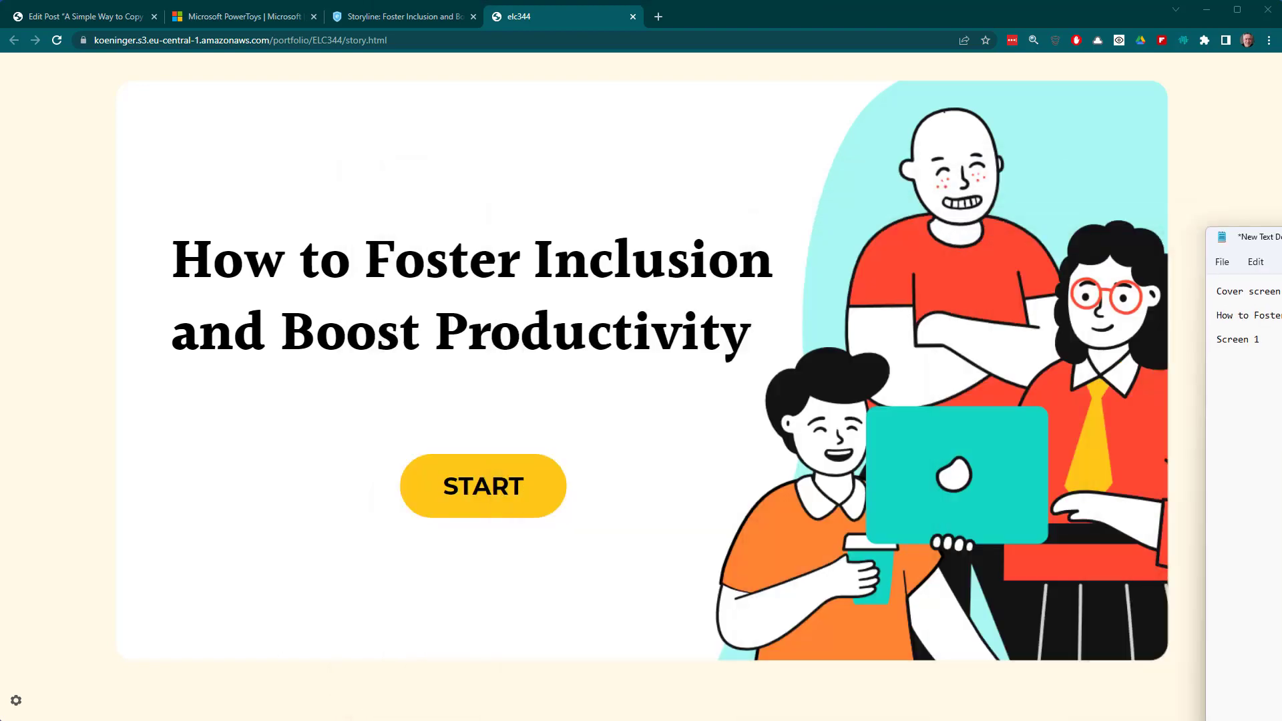
pyautogui.click(519, 510)
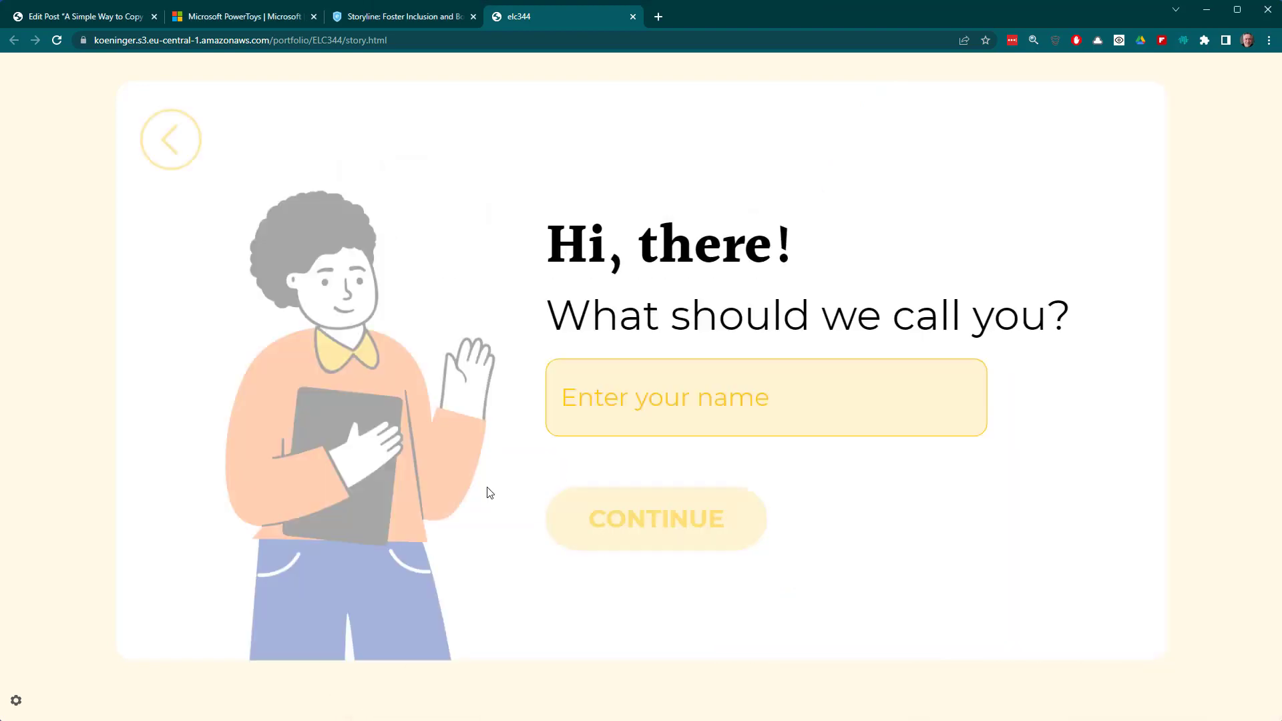
pyautogui.click(600, 407)
pyautogui.write('Tom')
pyautogui.click(661, 523)
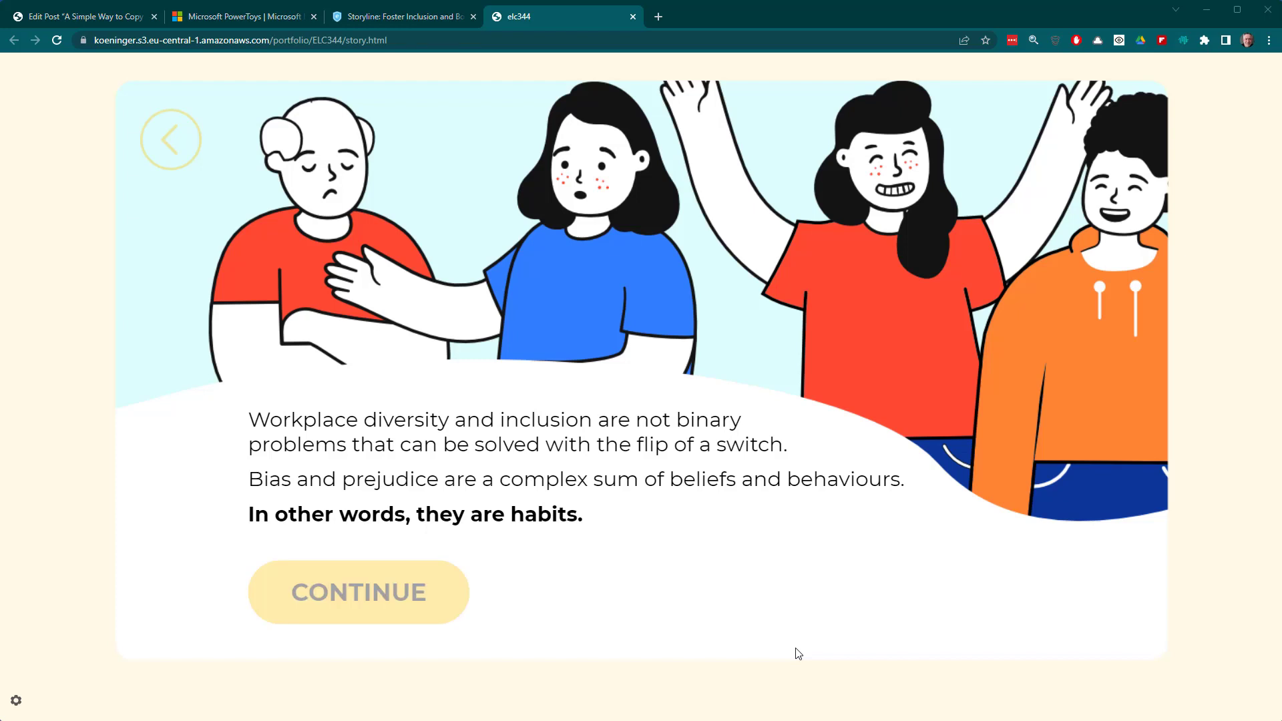
pyautogui.press('super+shift+s')
pyautogui.moveTo(239, 402); pyautogui.dragTo(906, 543)
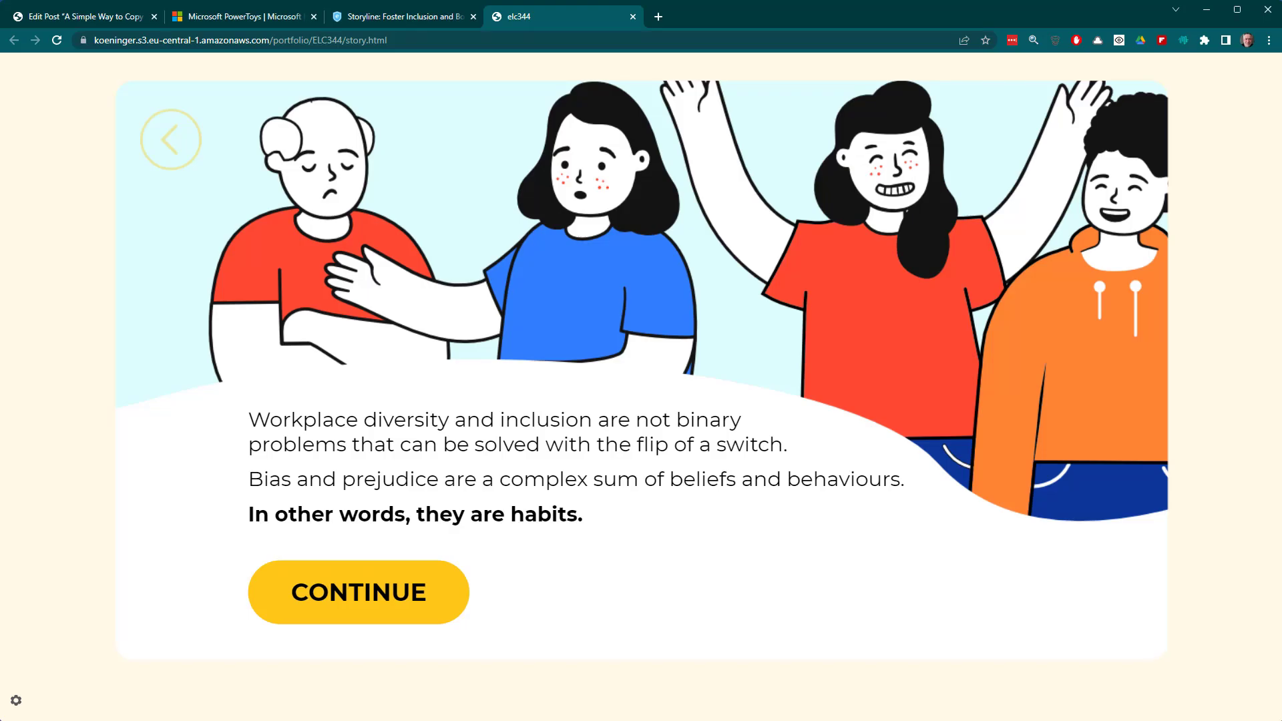
# Paste the paragraph under 'Screen 1', join the sentence split after 'binary', then continue to the two-habits slide.
pyautogui.hotkey('alt', 'Tab')
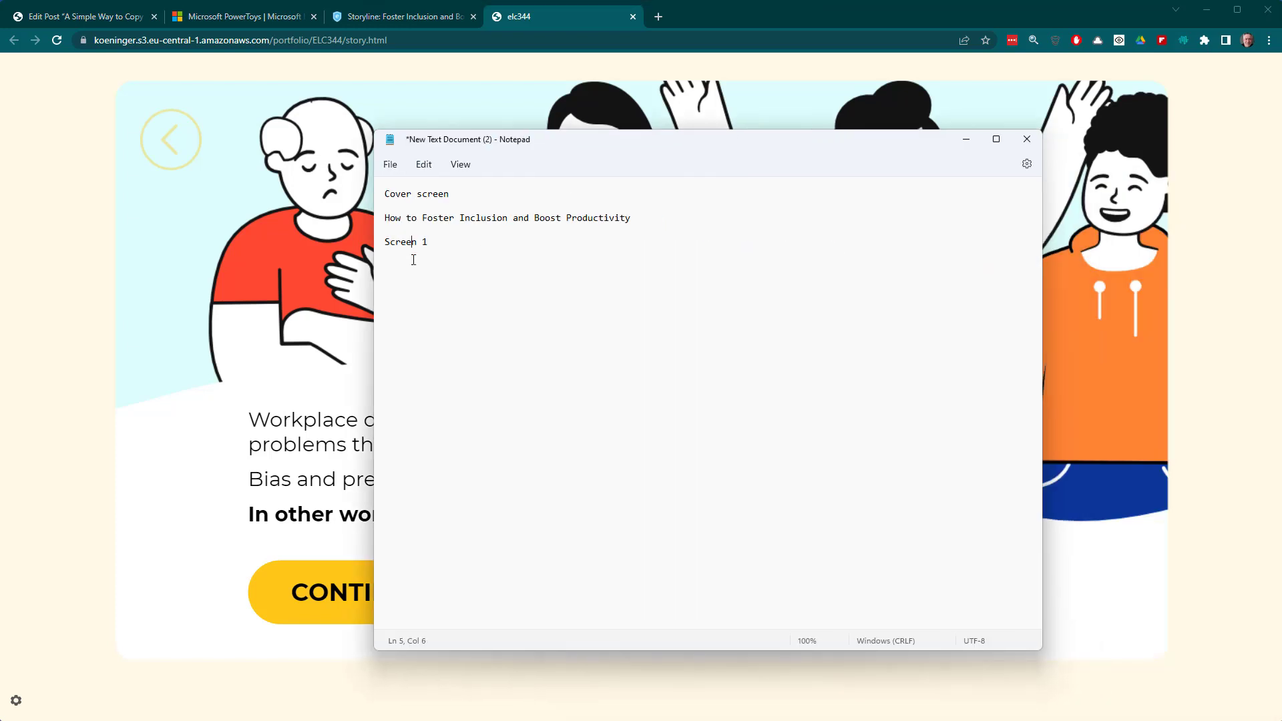
pyautogui.press('Return')
pyautogui.write('Workplace diversity and inclusion are not binary problems that can be solved with the flip of a switch. Bias and prejudice are a complex sum of beliefs and behaviours.1 In other words, they are habits.')
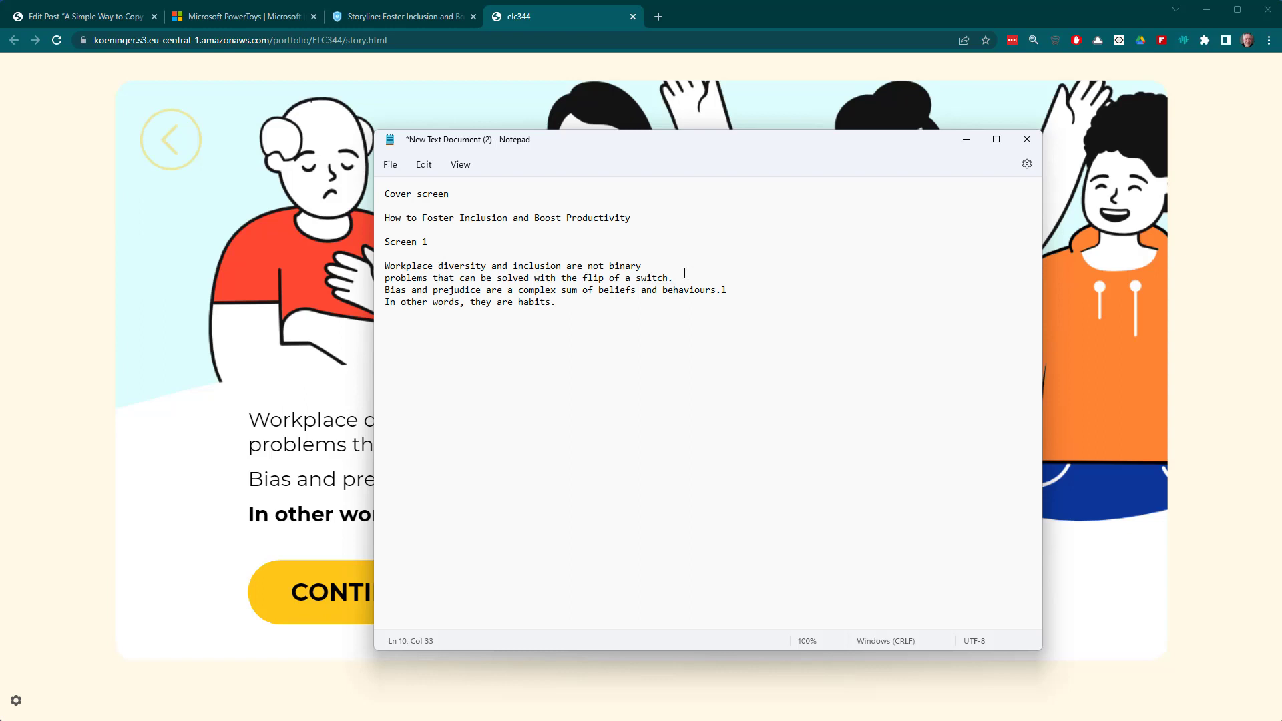
pyautogui.click(649, 266)
pyautogui.press('Delete')
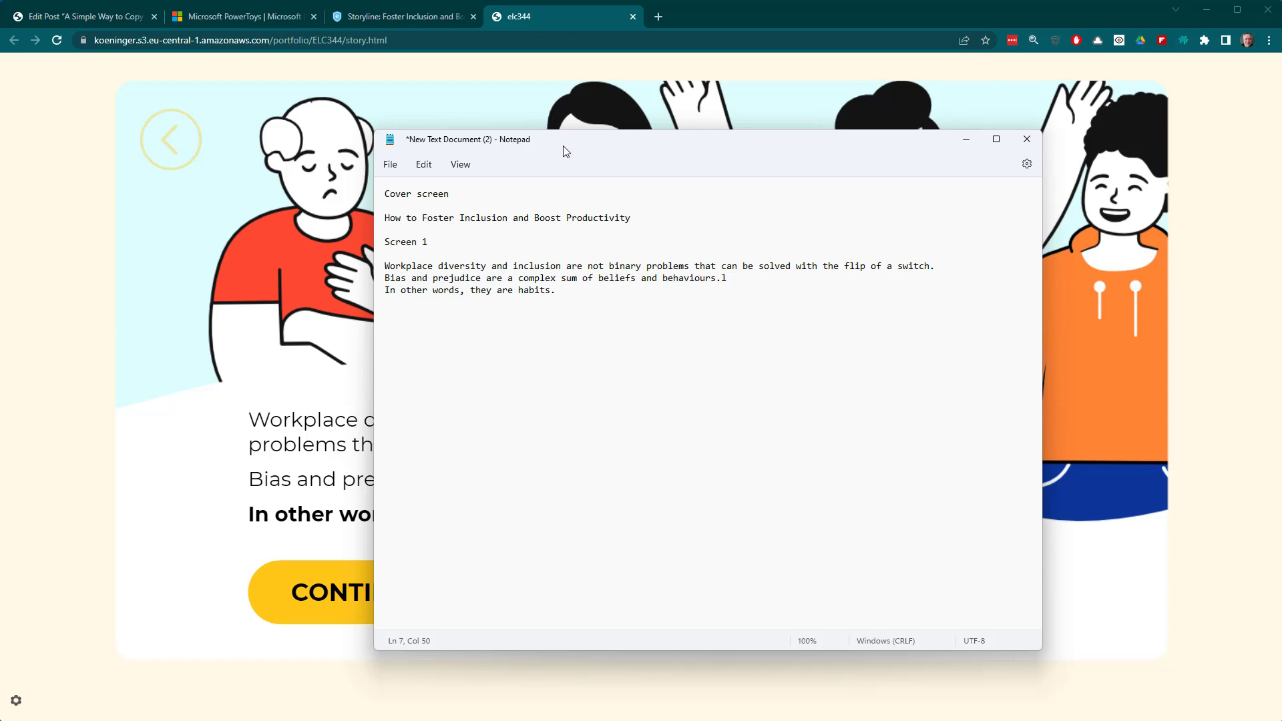
pyautogui.hotkey('alt', 'Tab')
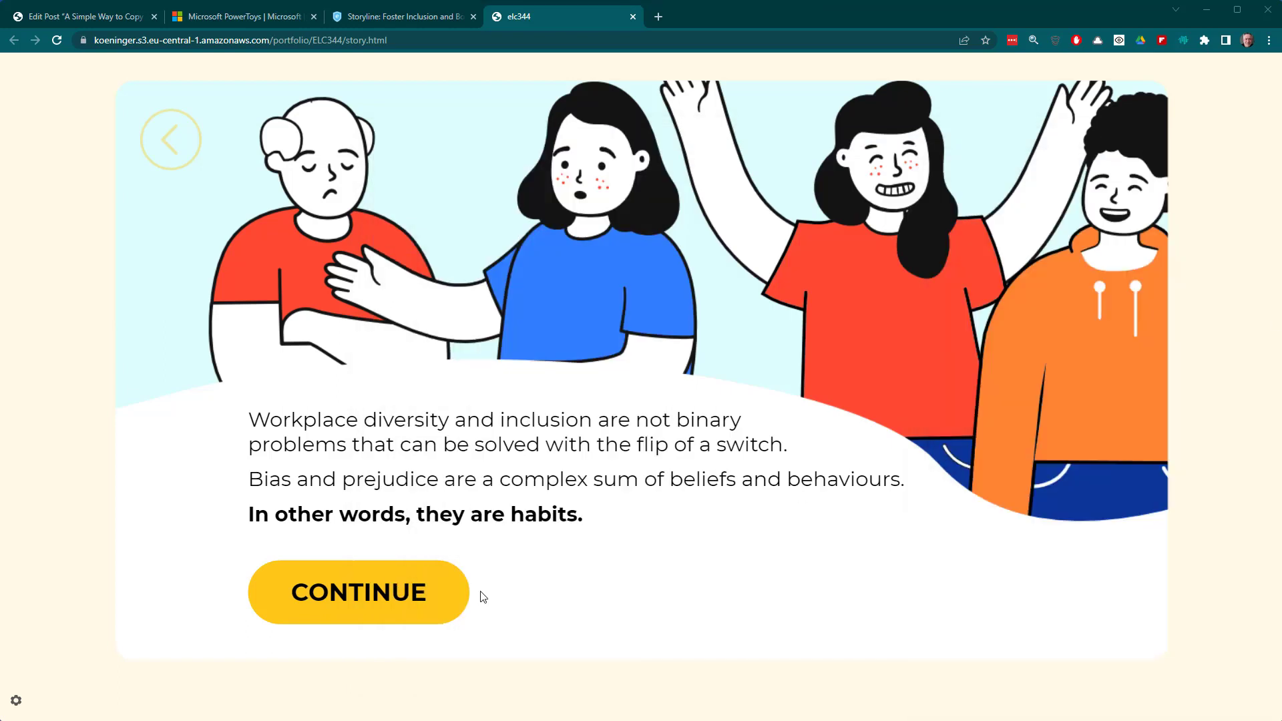
pyautogui.click(374, 582)
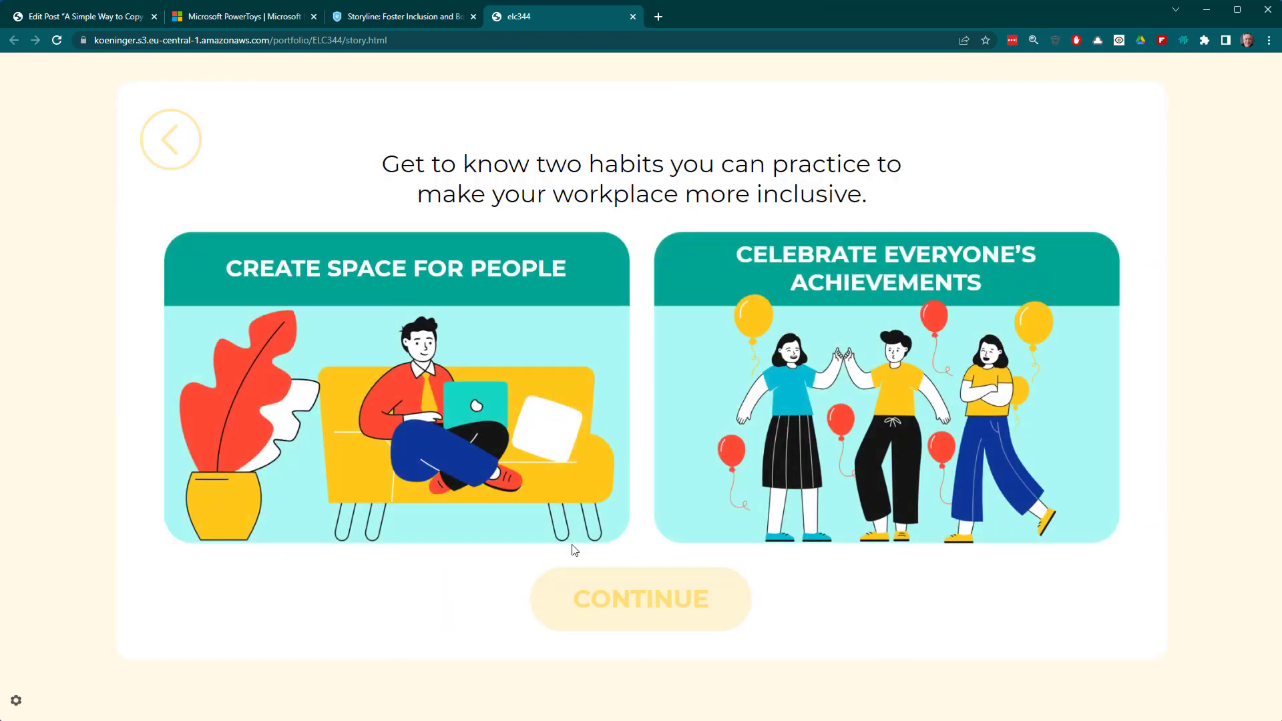